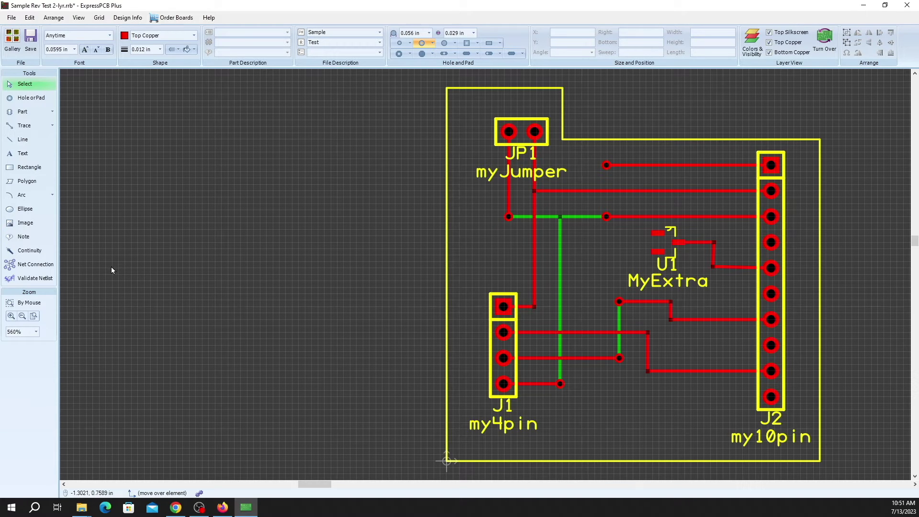
Step: Validate the board against its already linked schematic netlist
click(40, 284)
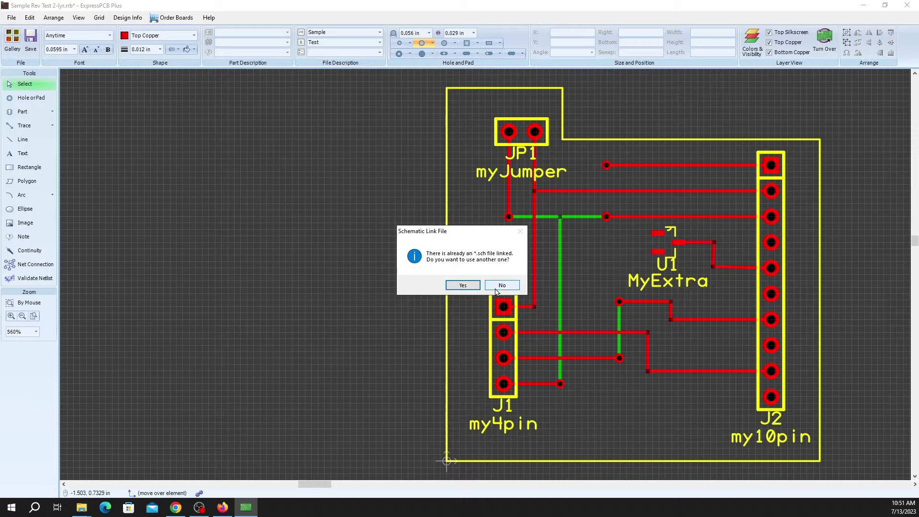
click(492, 287)
click(519, 284)
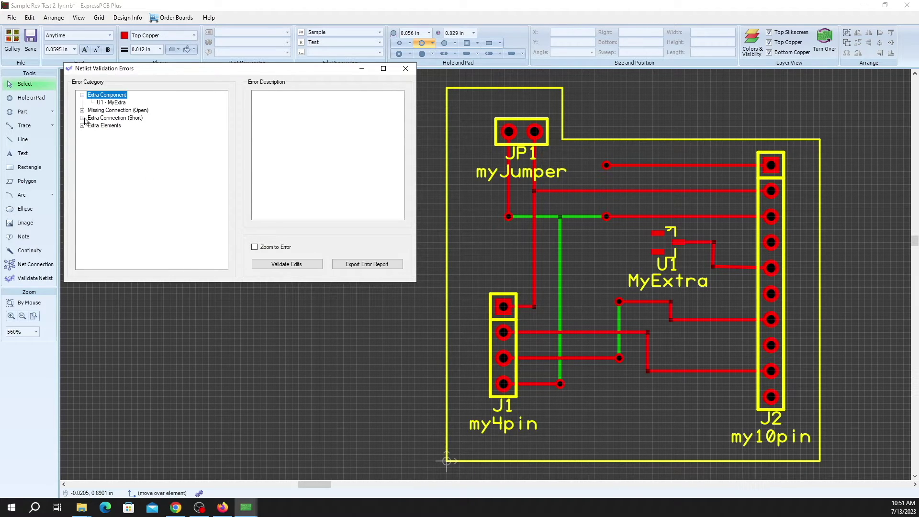
Step: Review the extra U1 part, missing JP1–J2 connection and J2–U1 short errors
click(82, 110)
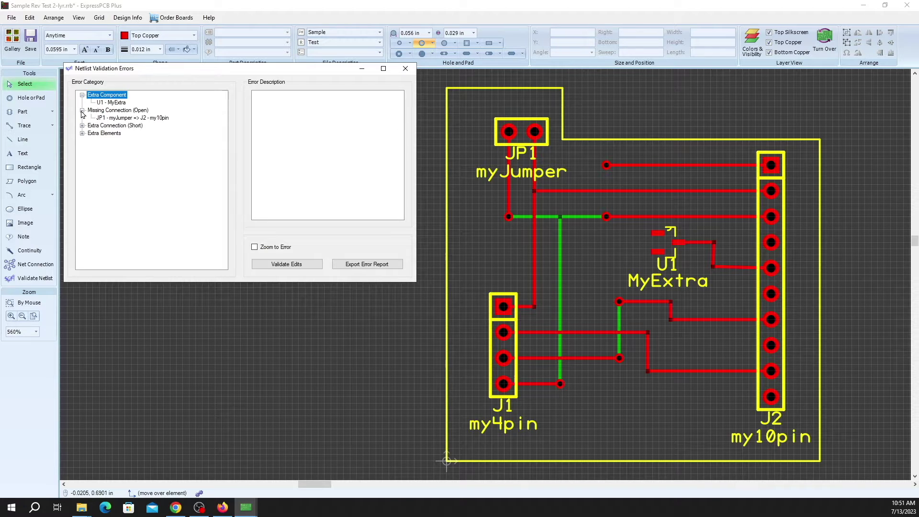
click(112, 103)
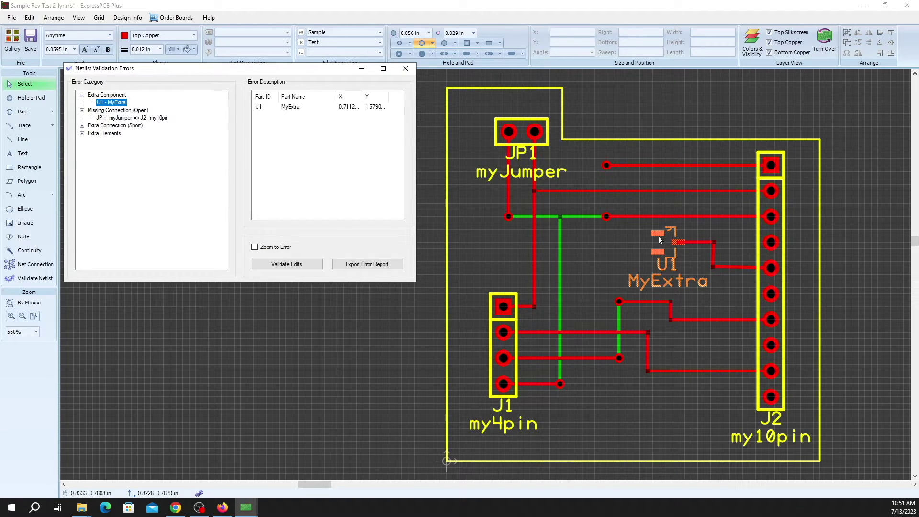
click(115, 119)
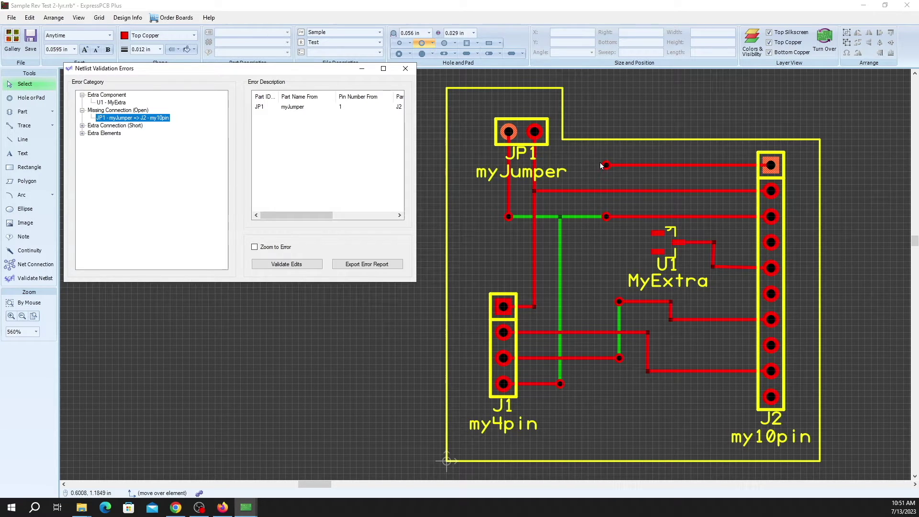
click(82, 126)
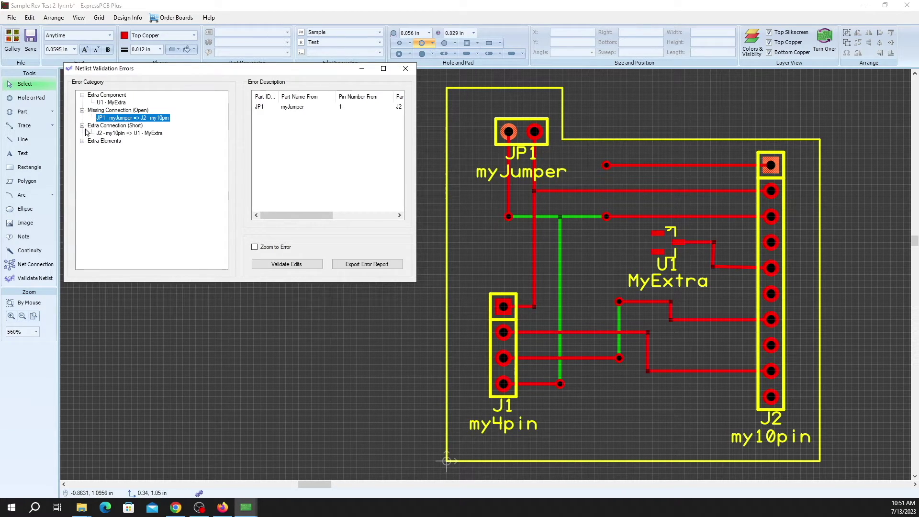
click(123, 133)
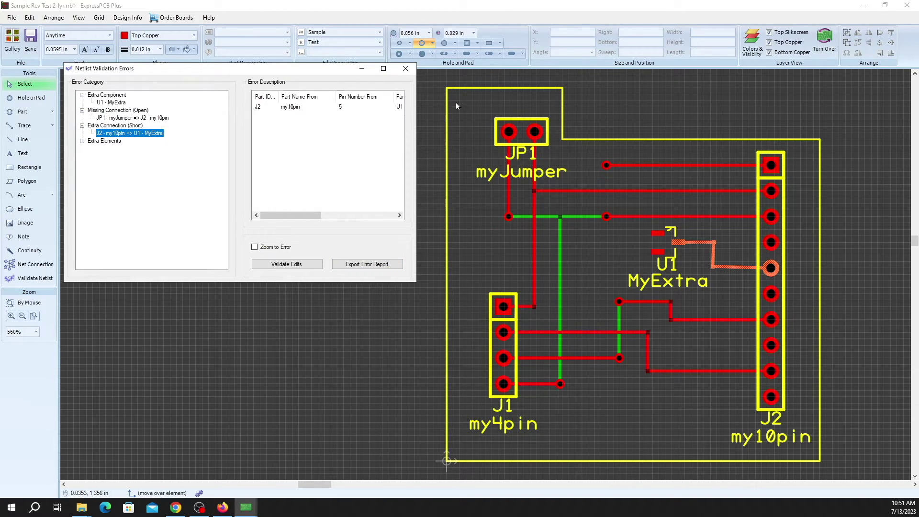
Step: Back in board editing, box-select the extra U1 part and its trace and delete them
click(504, 14)
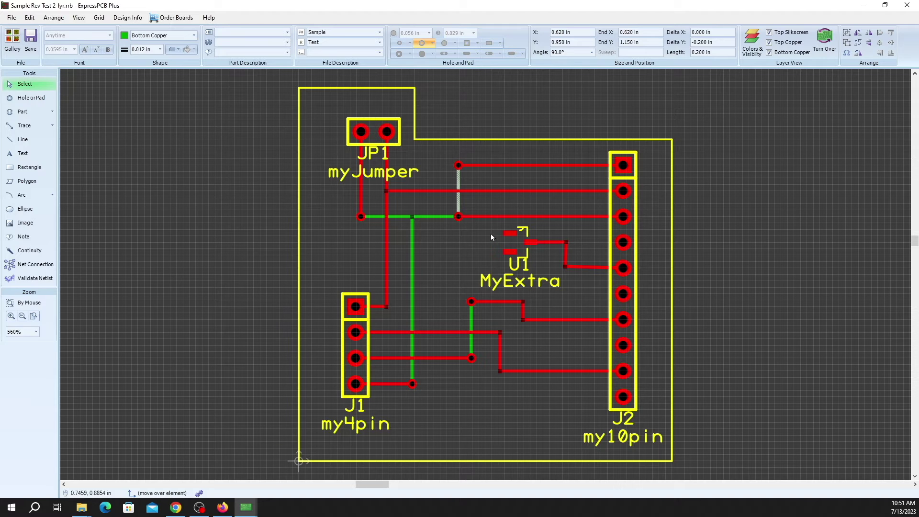
drag(487, 222, 581, 296)
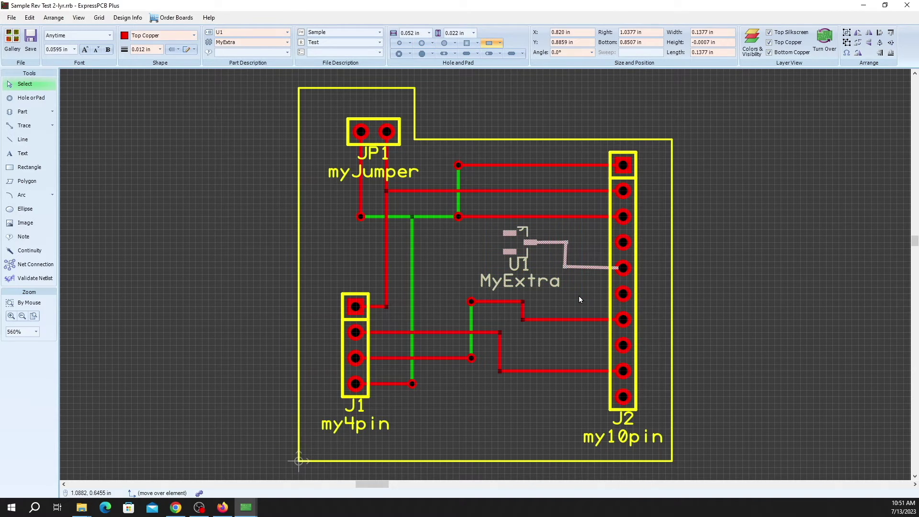
key(Delete)
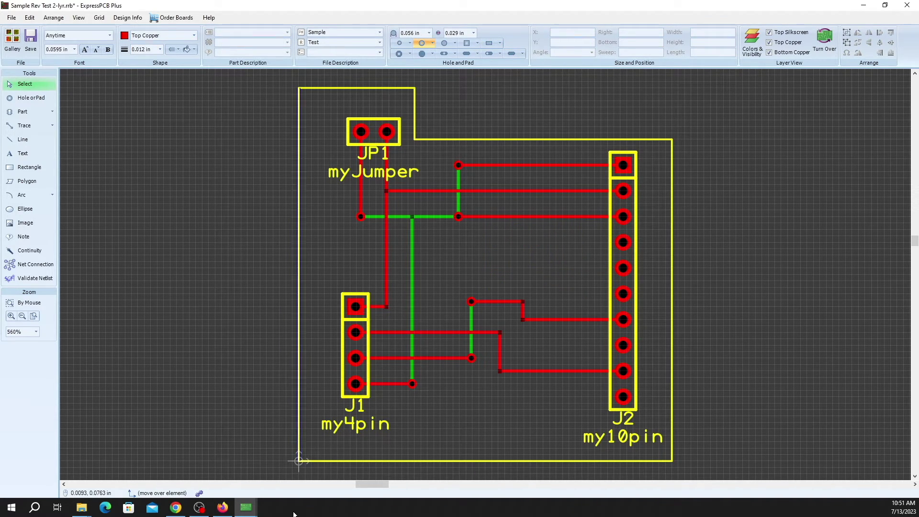
Step: Re-validate the edited board and confirm all netlist errors are solved
mouse_move(245, 508)
click(299, 450)
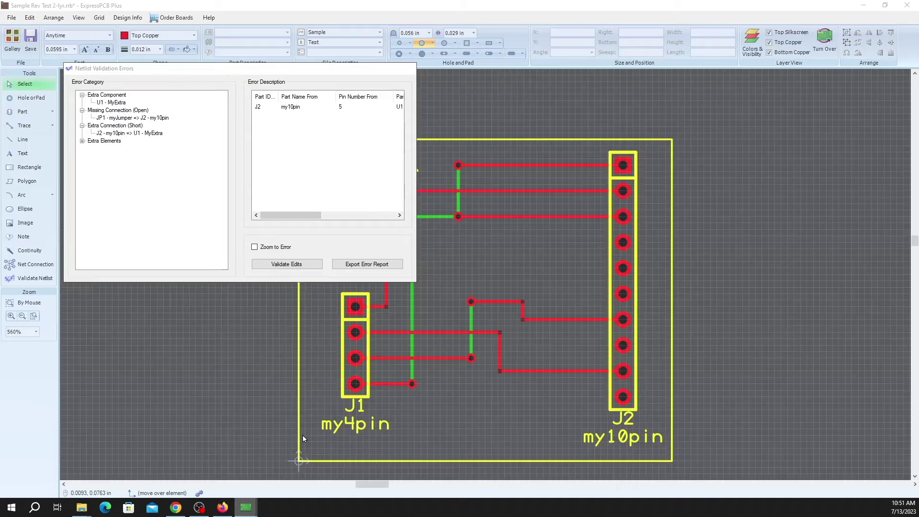
click(273, 266)
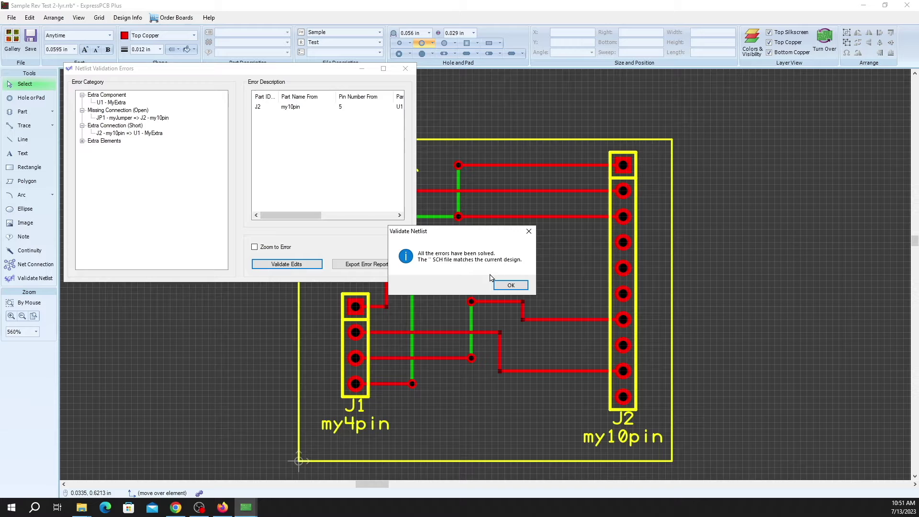
click(509, 286)
Step: Save the board as Sample Rev Test 2 (Clean)-lyr, overwriting the existing file
click(12, 17)
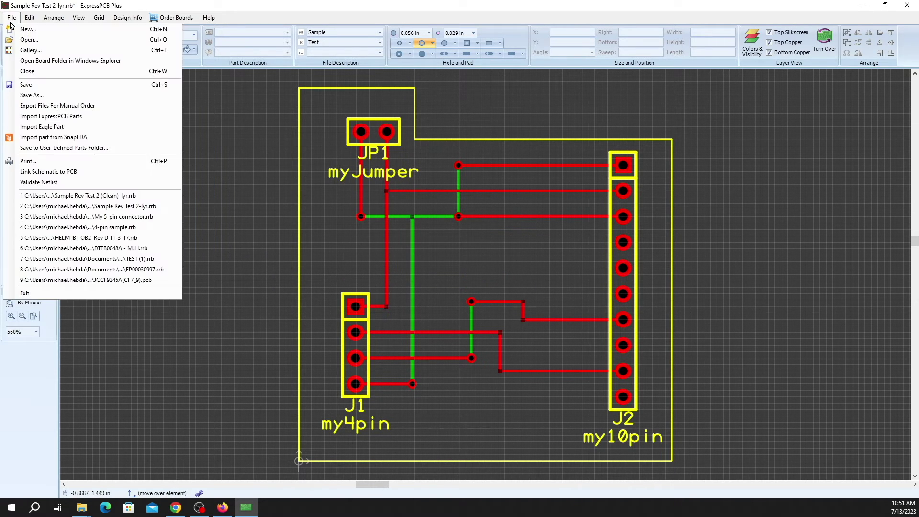
click(44, 96)
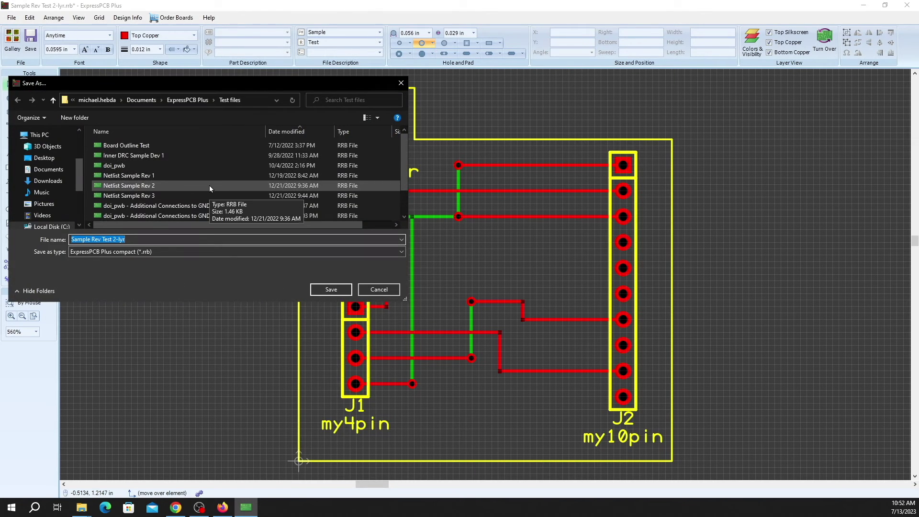
scroll(207, 187, down, 1)
click(182, 215)
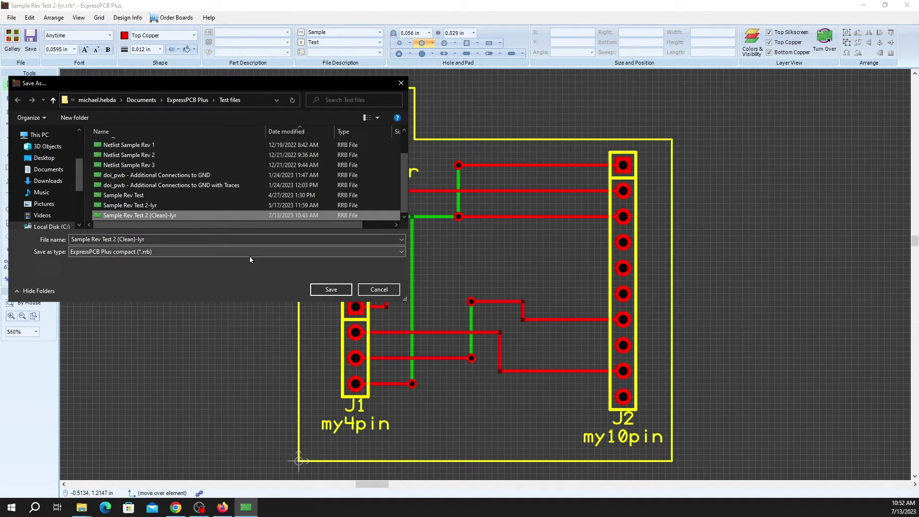
click(332, 290)
click(487, 256)
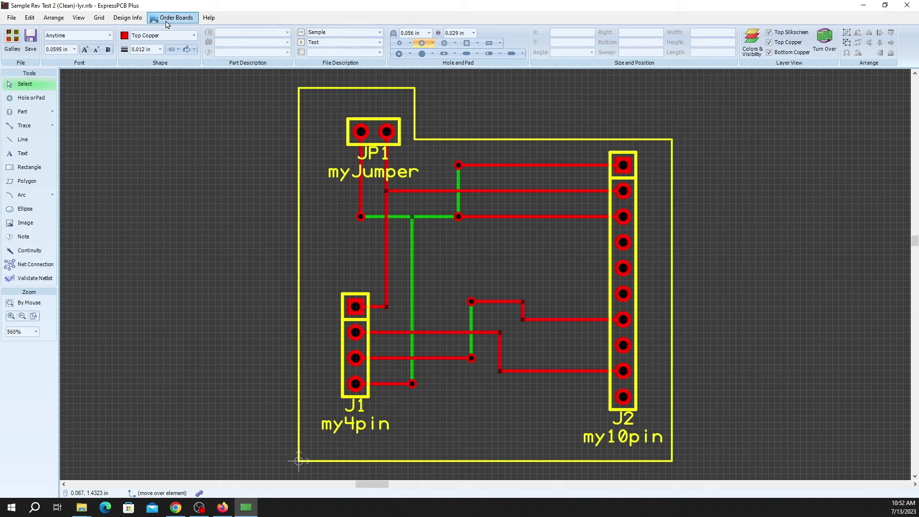
Step: Open the board order form and choose ProtoPlus, then the ProductionPlus service
click(160, 22)
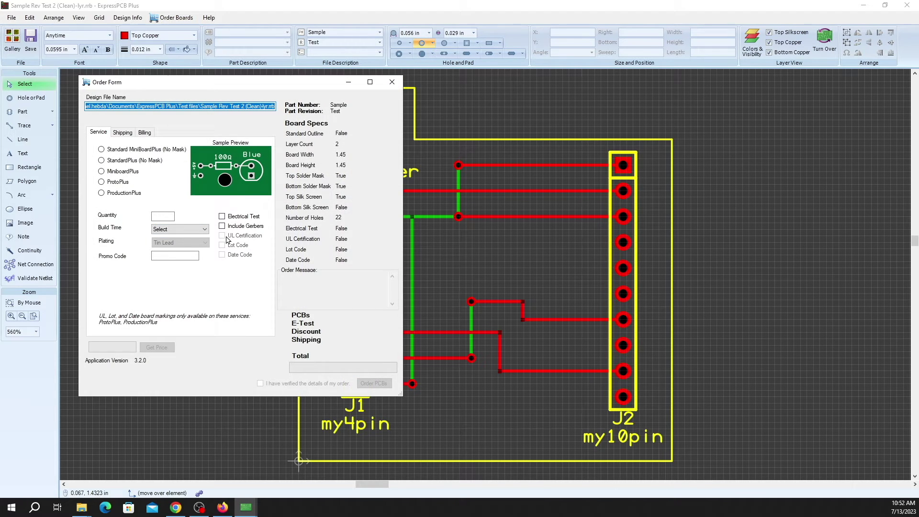
click(102, 183)
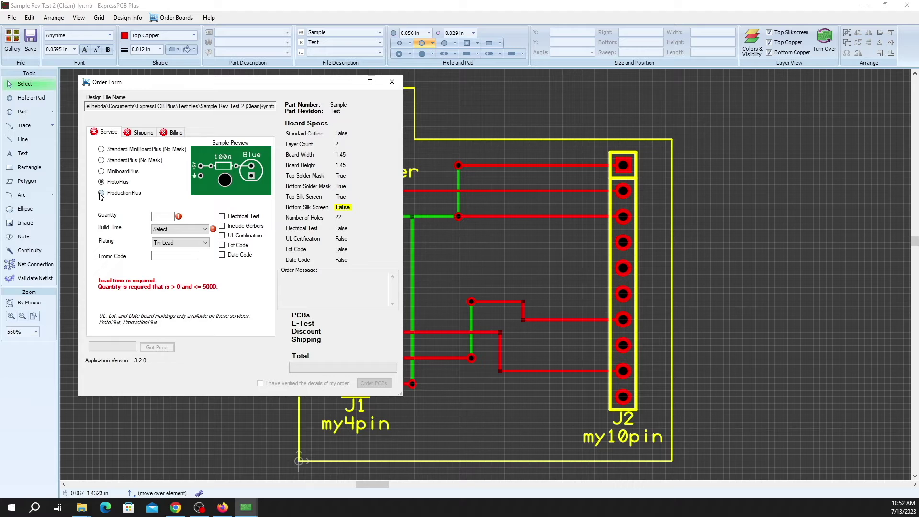
click(101, 193)
Step: Close the order form and search SnapEDA for Microcontroller parts
click(393, 83)
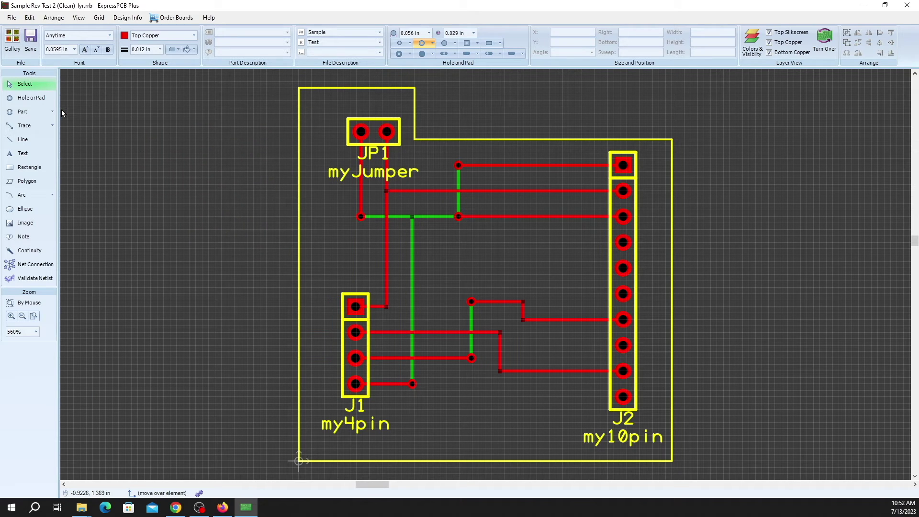
click(52, 115)
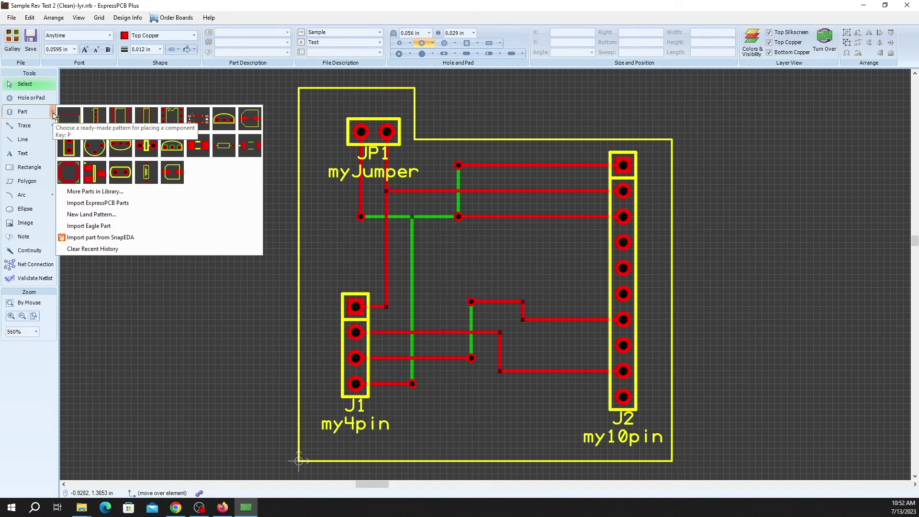
click(119, 240)
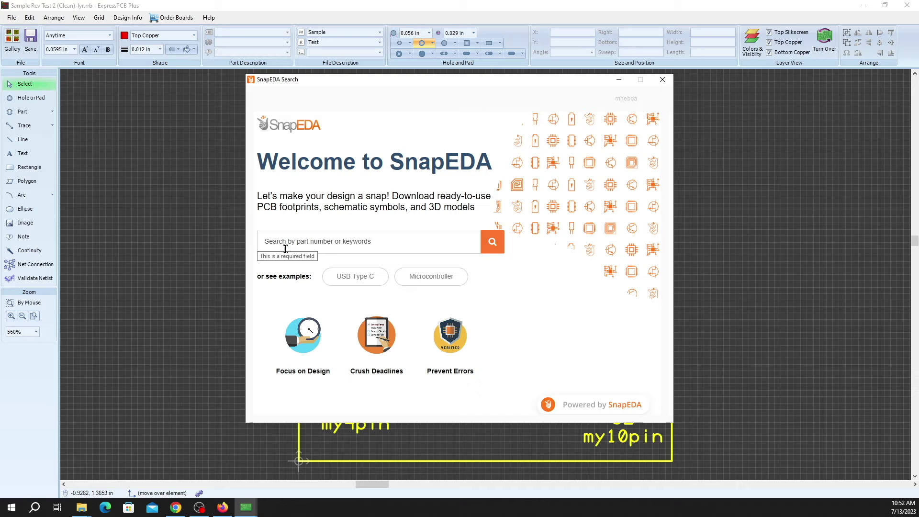
click(430, 280)
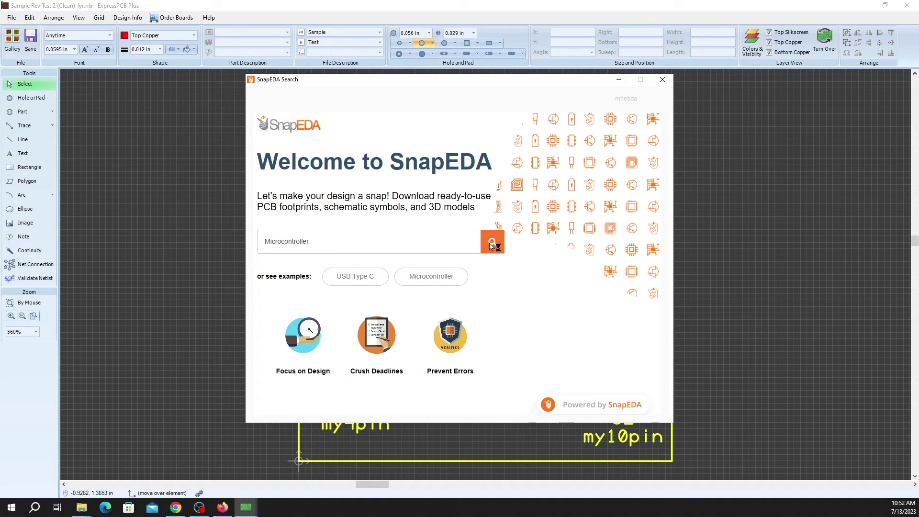
click(491, 245)
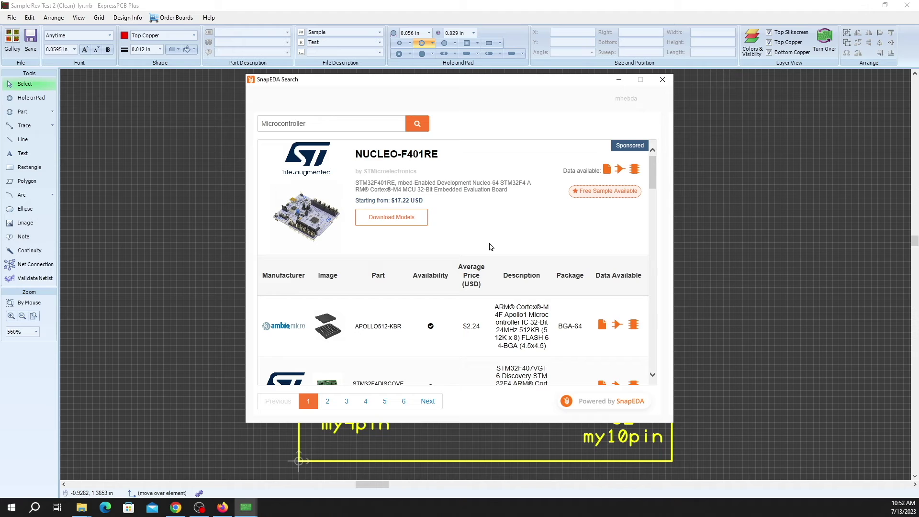
scroll(491, 247, down, 3)
scroll(503, 230, down, 3)
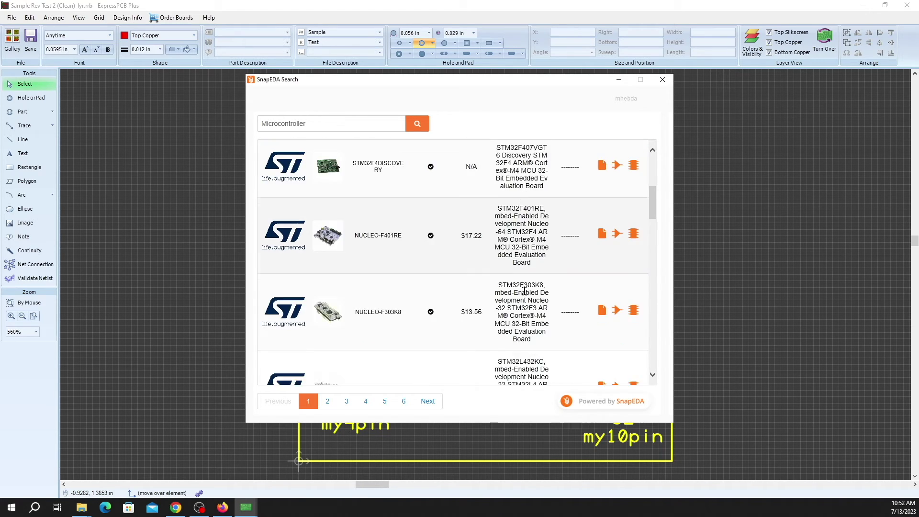
scroll(518, 212, down, 3)
Step: Check NUCLEO-F303K8 and NUCLEO-L432KC details, view Mouser pricing, and close the search
click(518, 212)
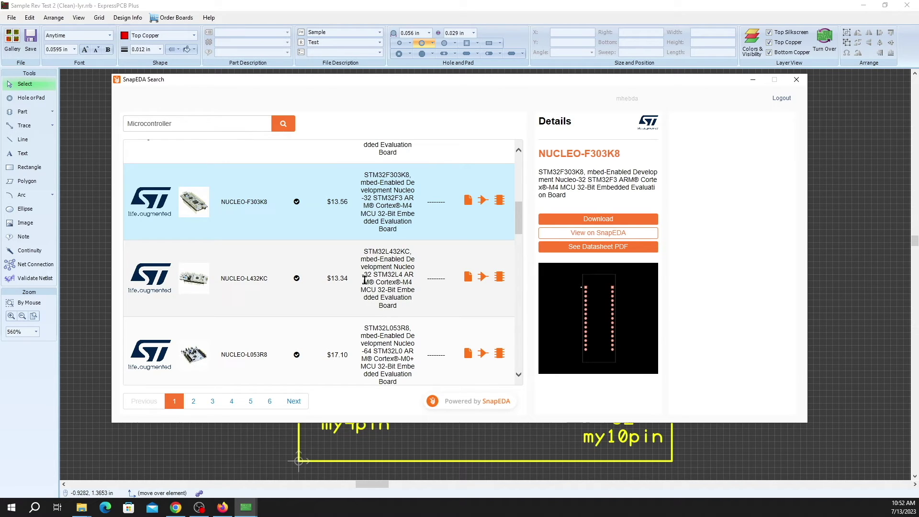
click(372, 275)
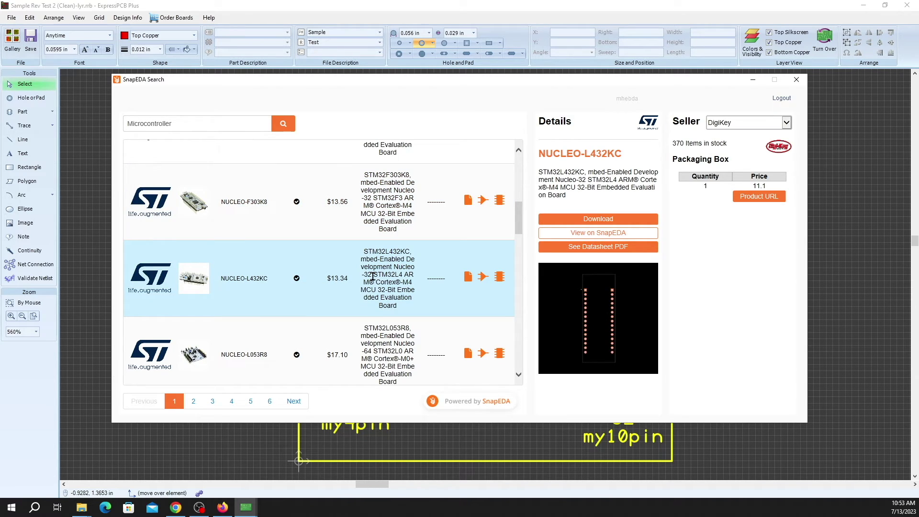
click(787, 123)
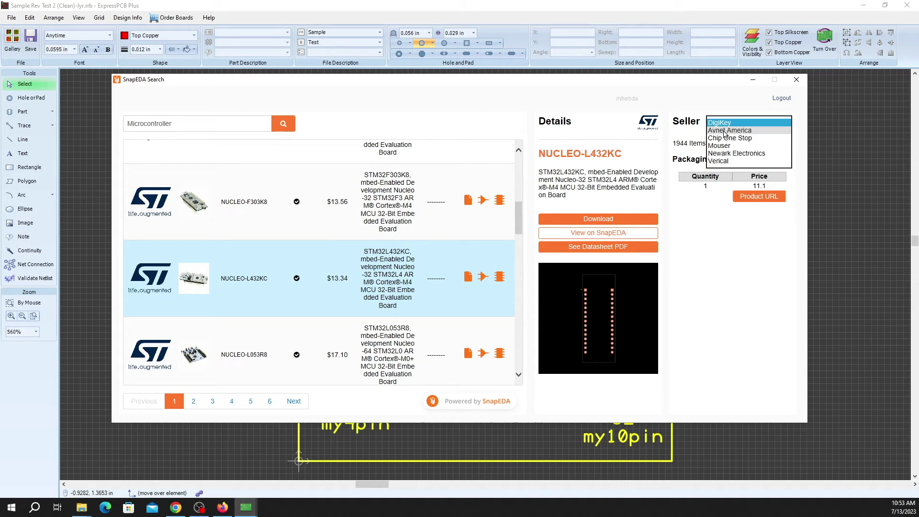
click(715, 145)
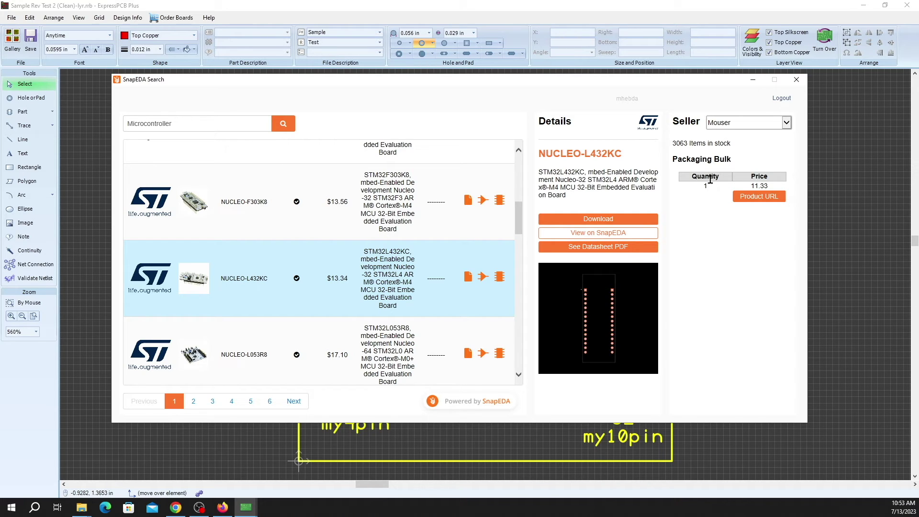
click(796, 80)
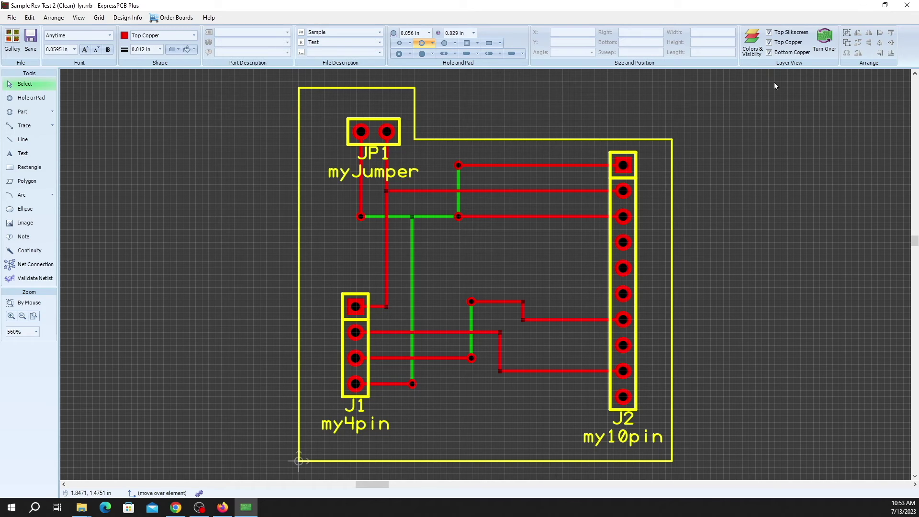